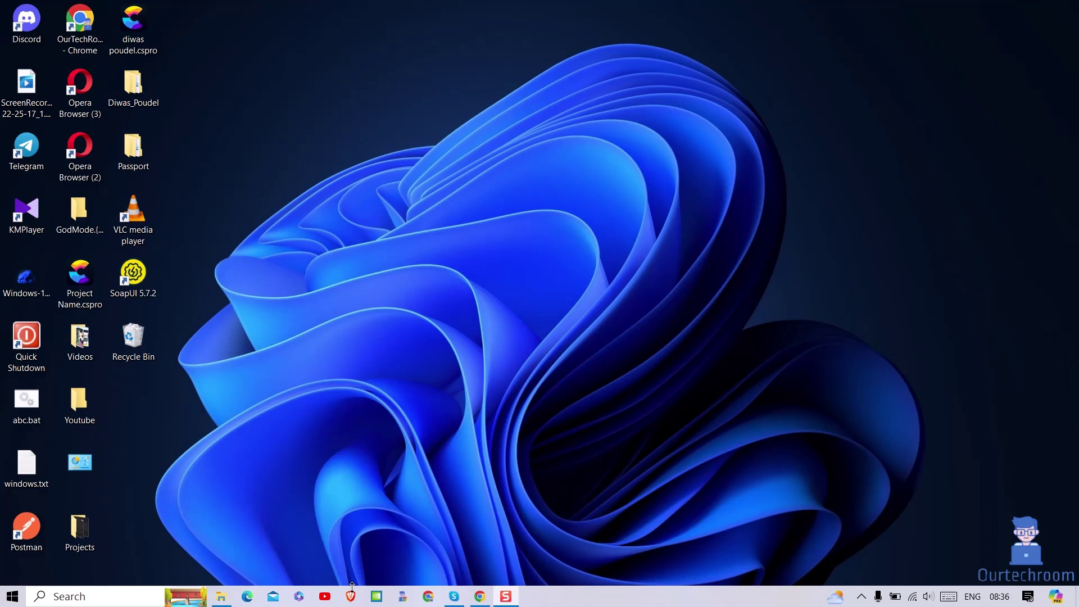
# Launch Brave from the taskbar and open its main menu to add a new profile
pyautogui.click(355, 597)
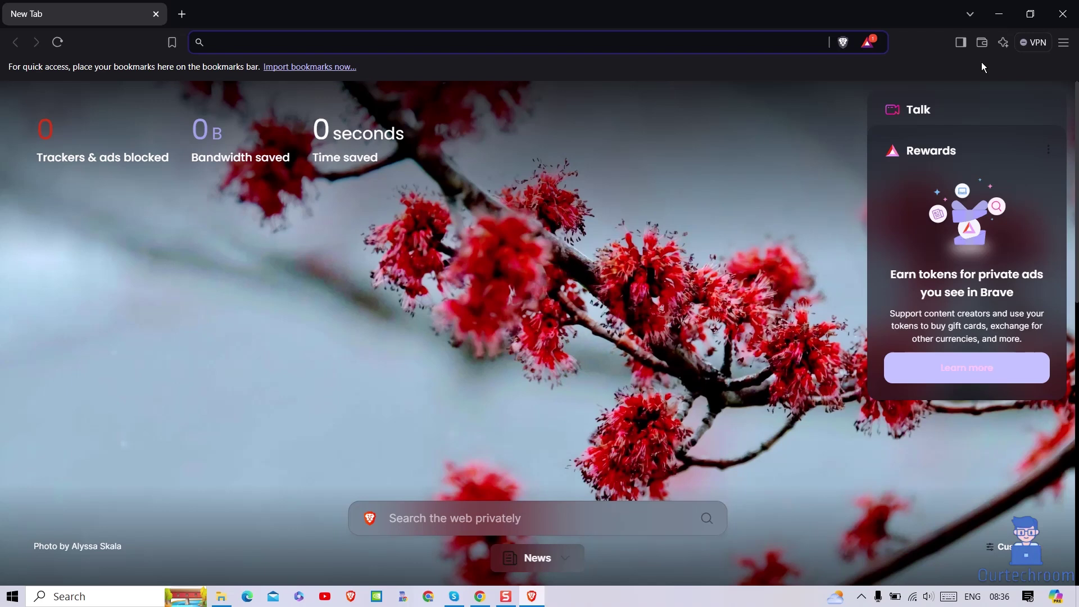
pyautogui.click(1064, 43)
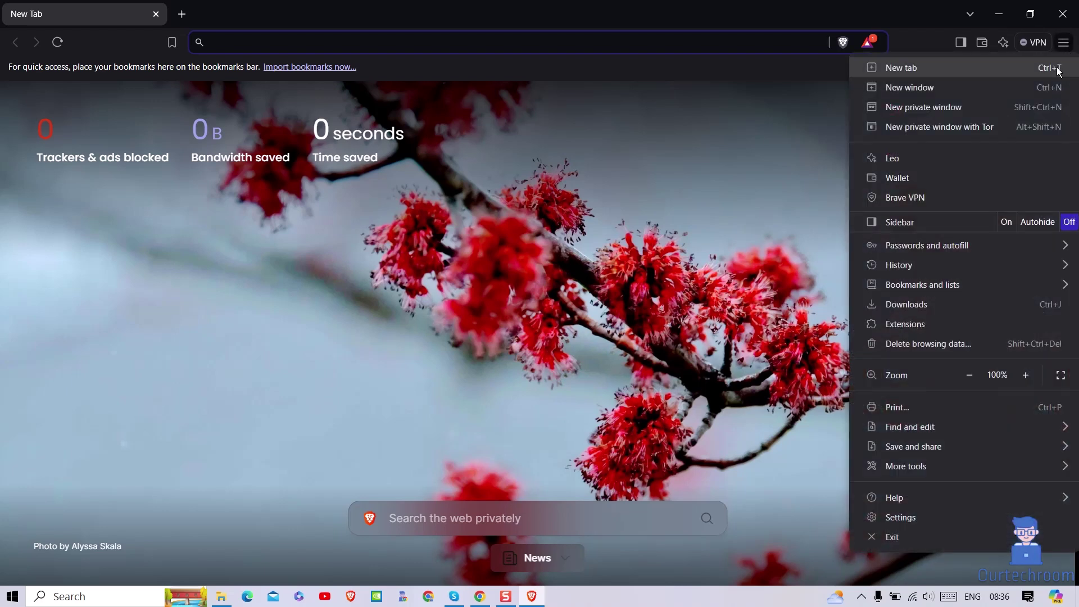
pyautogui.moveTo(906, 466)
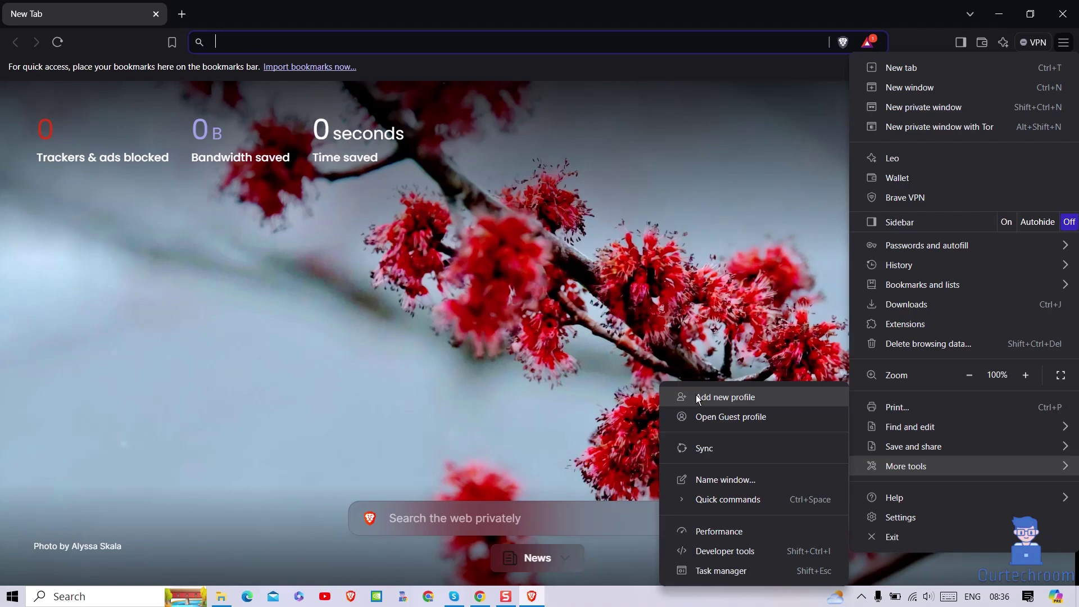
# Create a new profile named 'Diwas' with the magenta colour theme
pyautogui.click(738, 396)
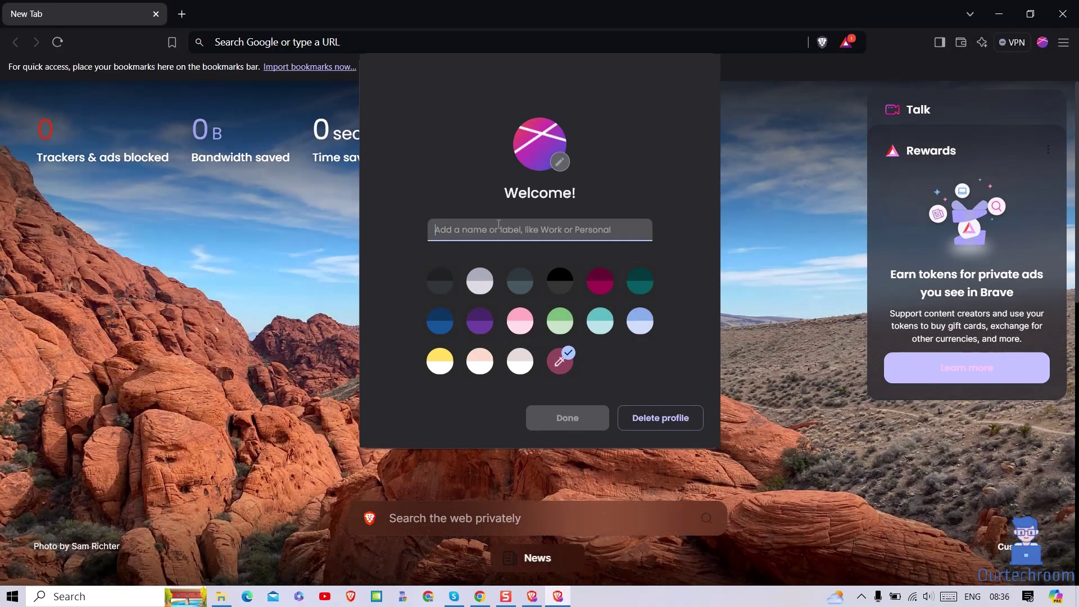
pyautogui.write('Diwas')
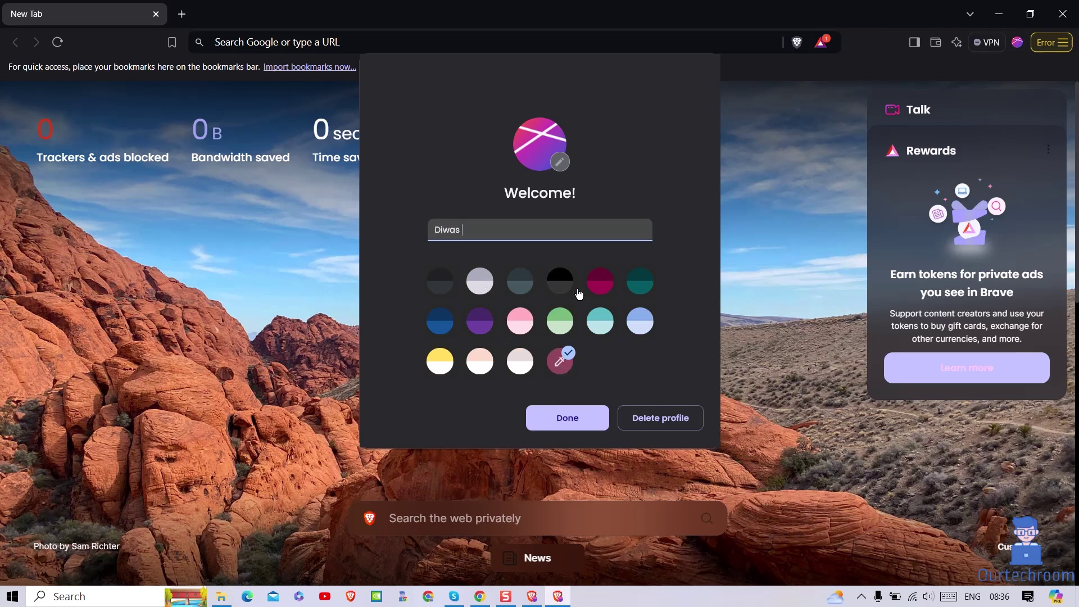
pyautogui.click(601, 282)
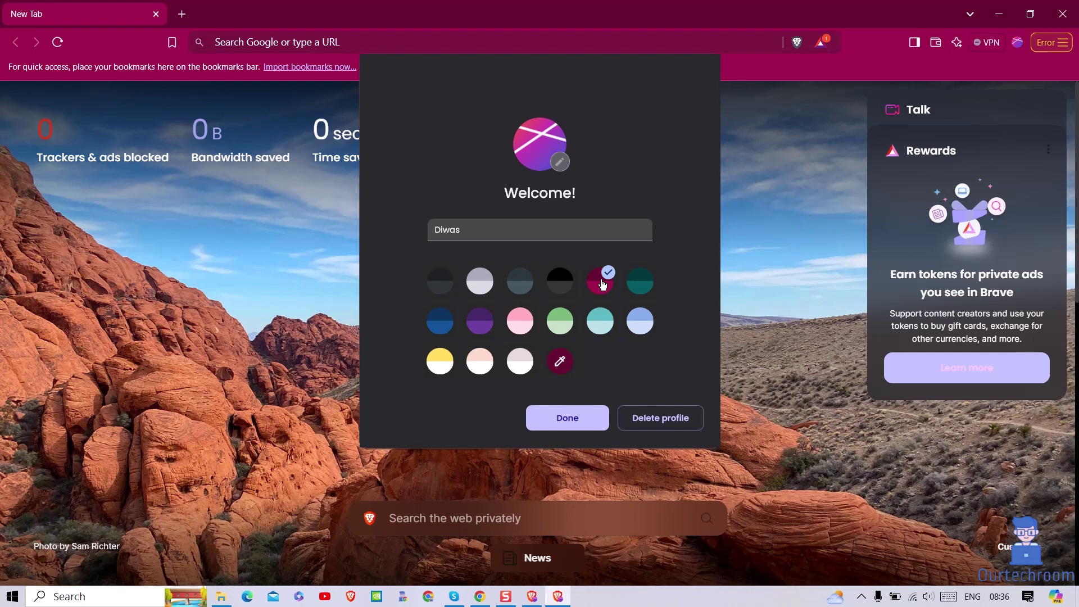
pyautogui.click(586, 422)
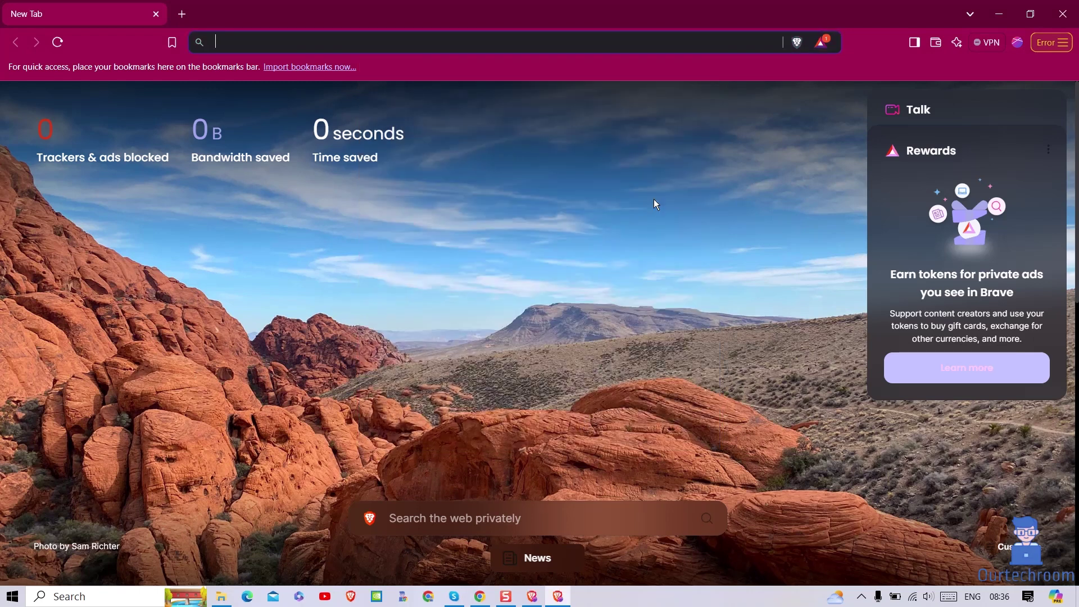
# Add another profile from the profile menu, named 'Personal', with the green theme
pyautogui.click(1017, 42)
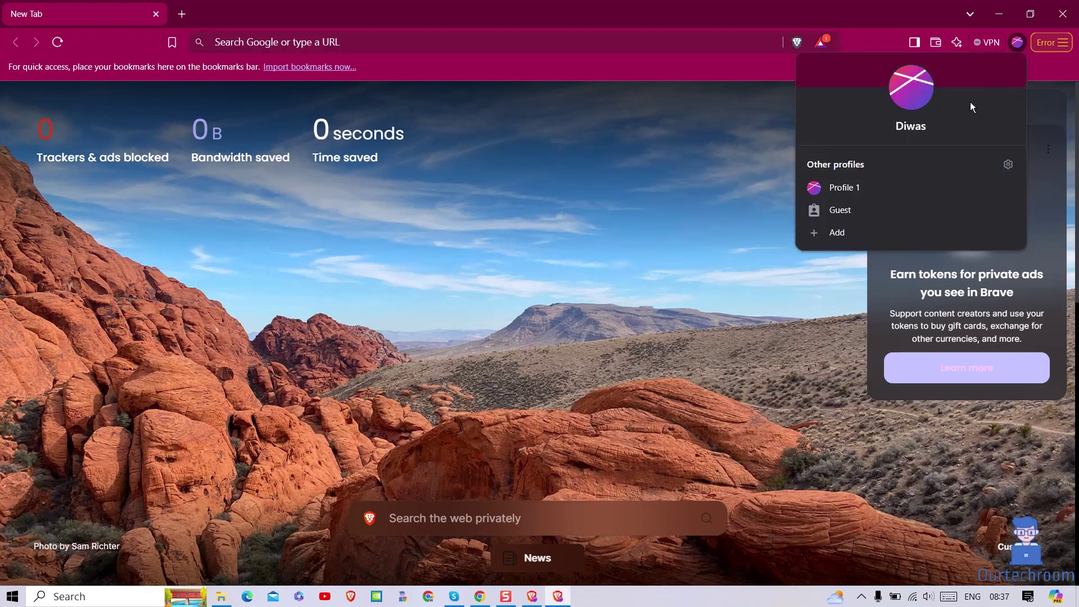
pyautogui.click(838, 233)
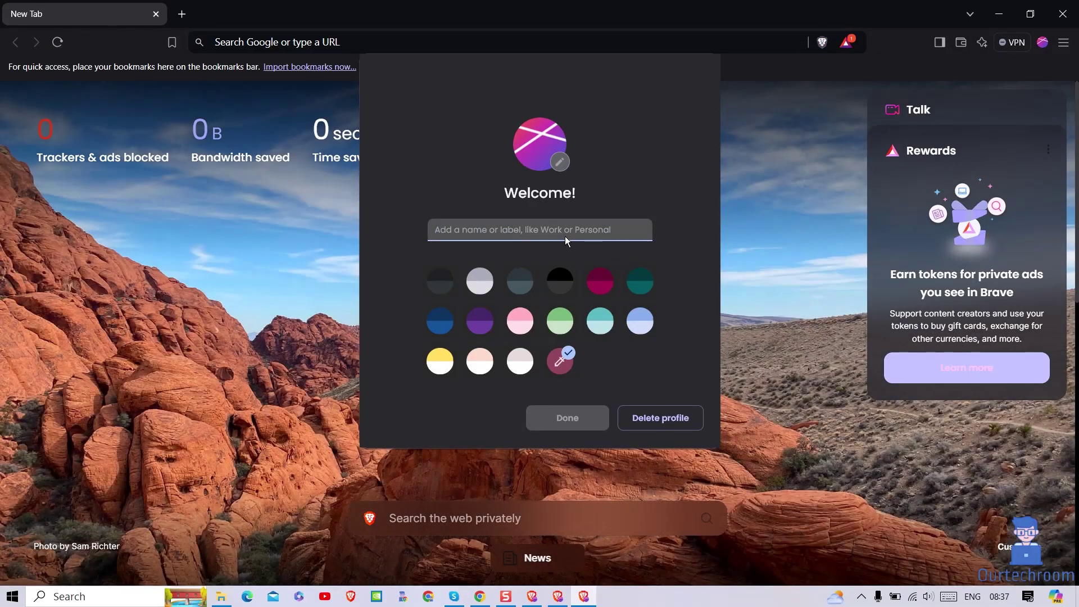
pyautogui.write('Personal')
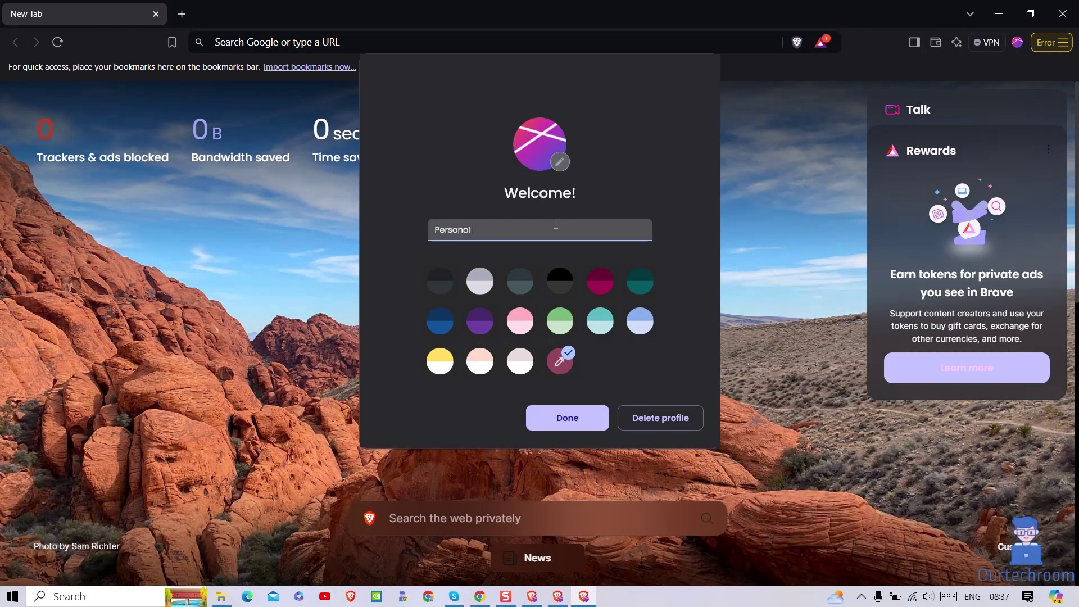
pyautogui.click(560, 320)
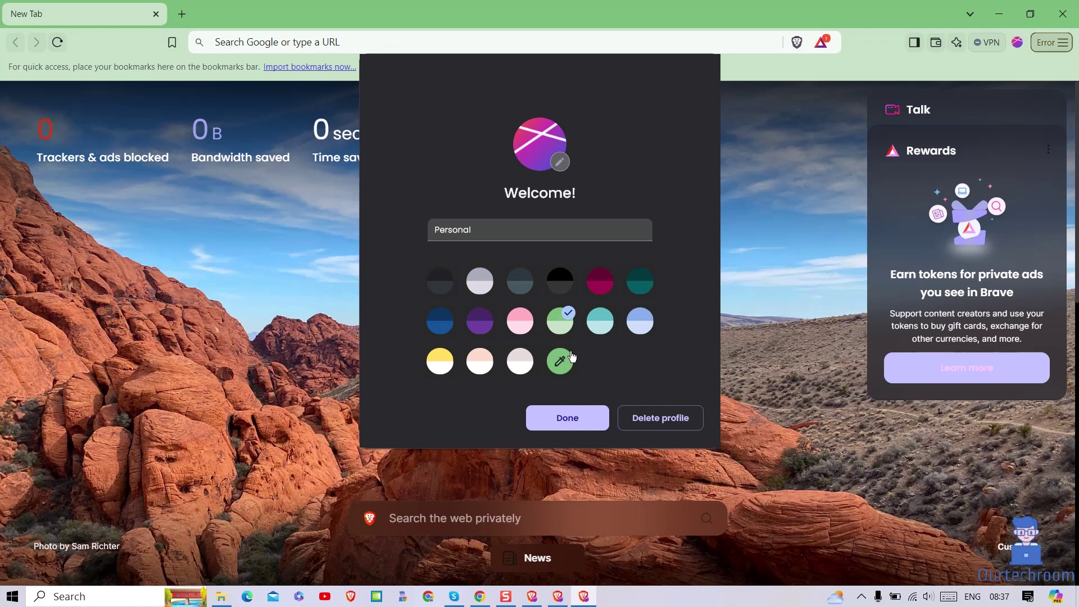
# Finish the Personal profile, check the profile list, and close the open Brave windows
pyautogui.click(582, 418)
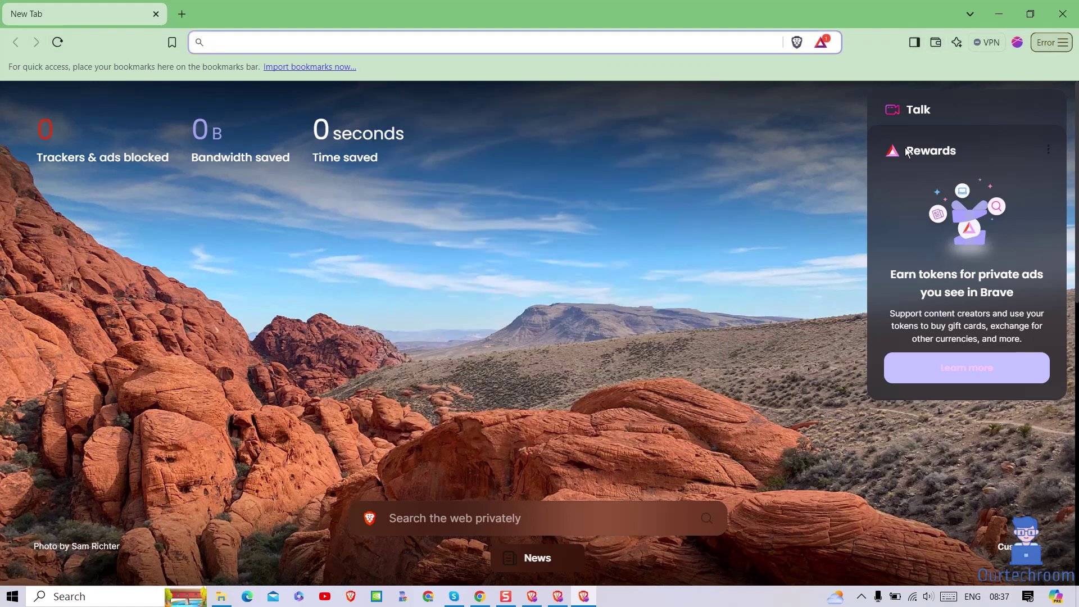
pyautogui.click(1017, 43)
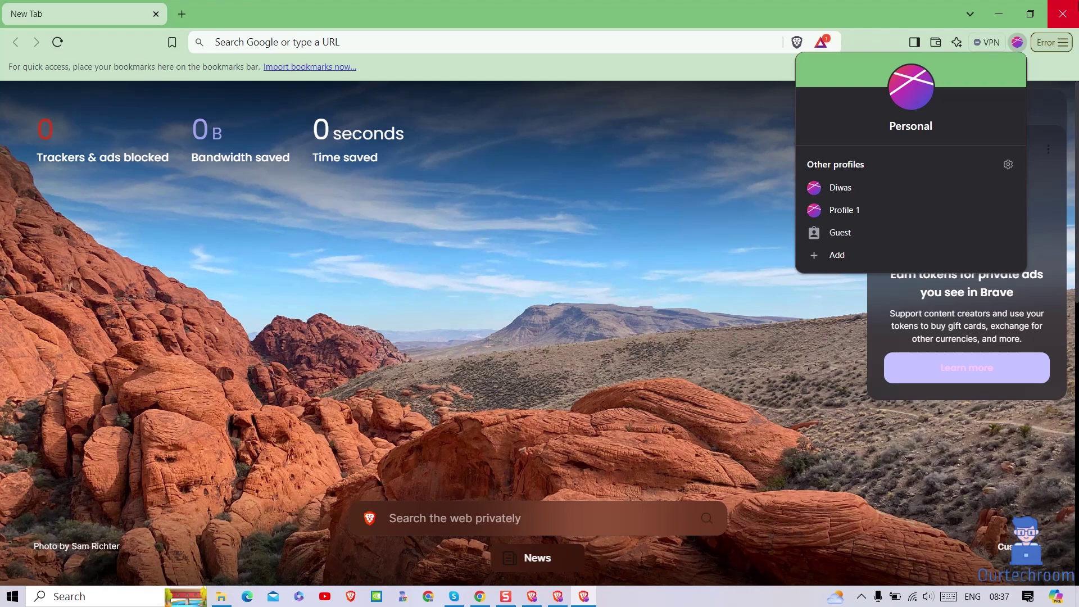
pyautogui.click(841, 187)
pyautogui.click(1065, 14)
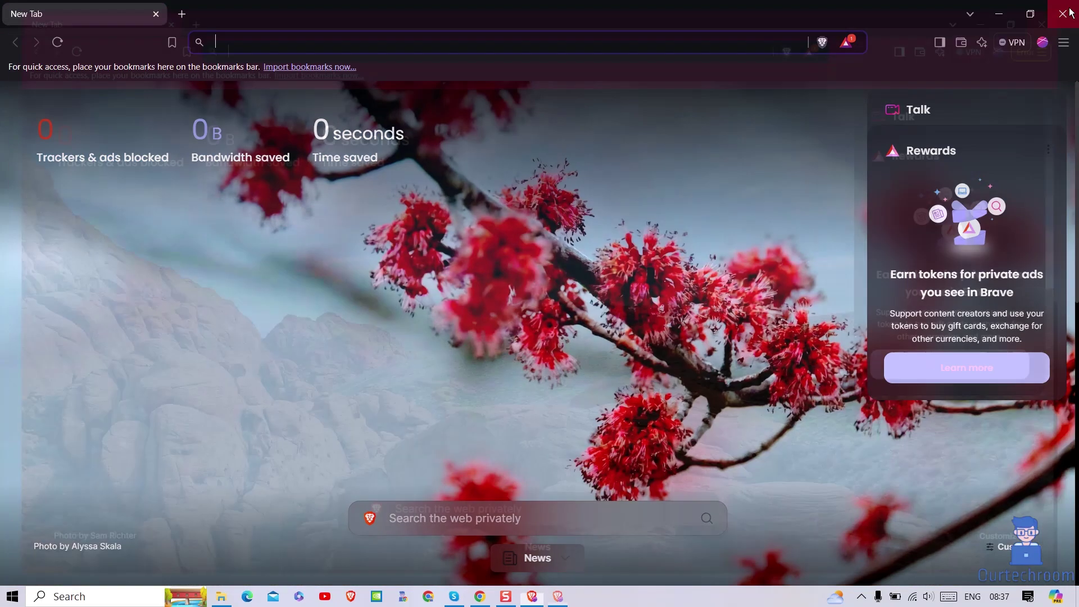
# Close the last Brave window and relaunch Brave to a maximized profile picker
pyautogui.click(1064, 14)
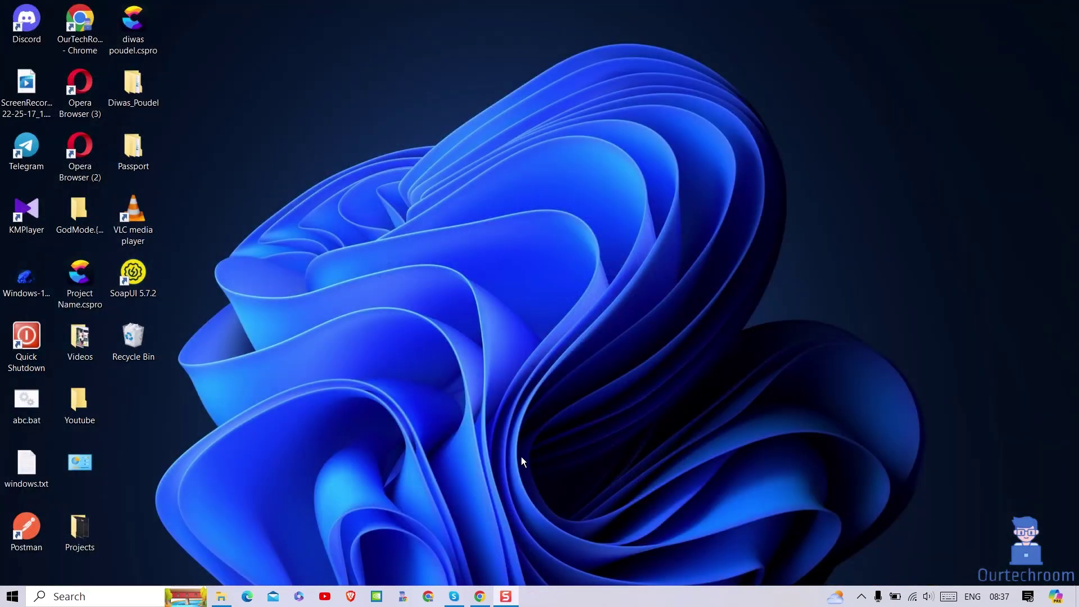
pyautogui.click(351, 597)
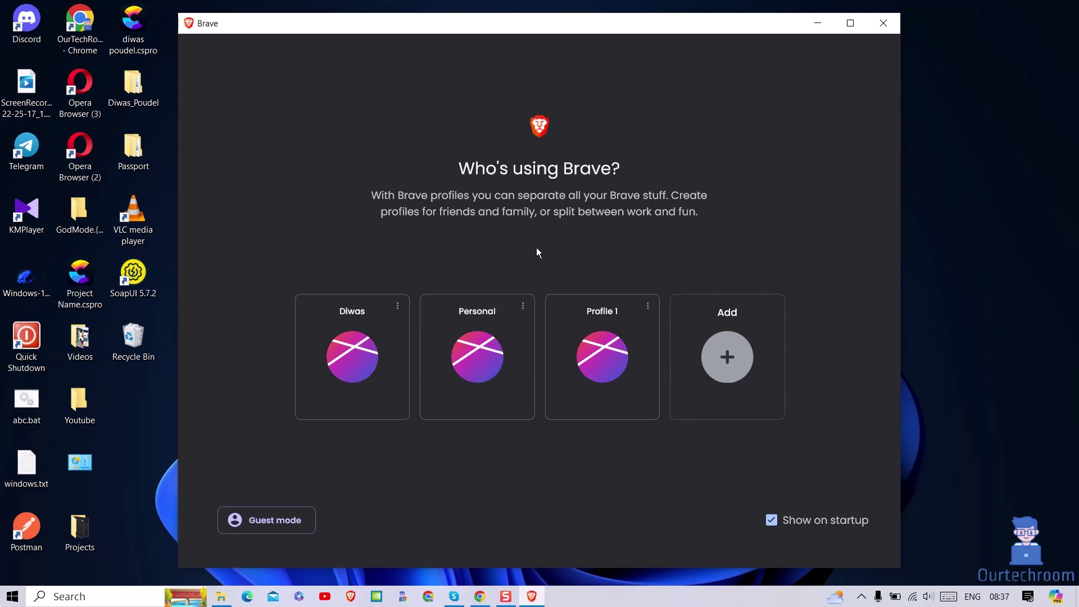
pyautogui.click(849, 24)
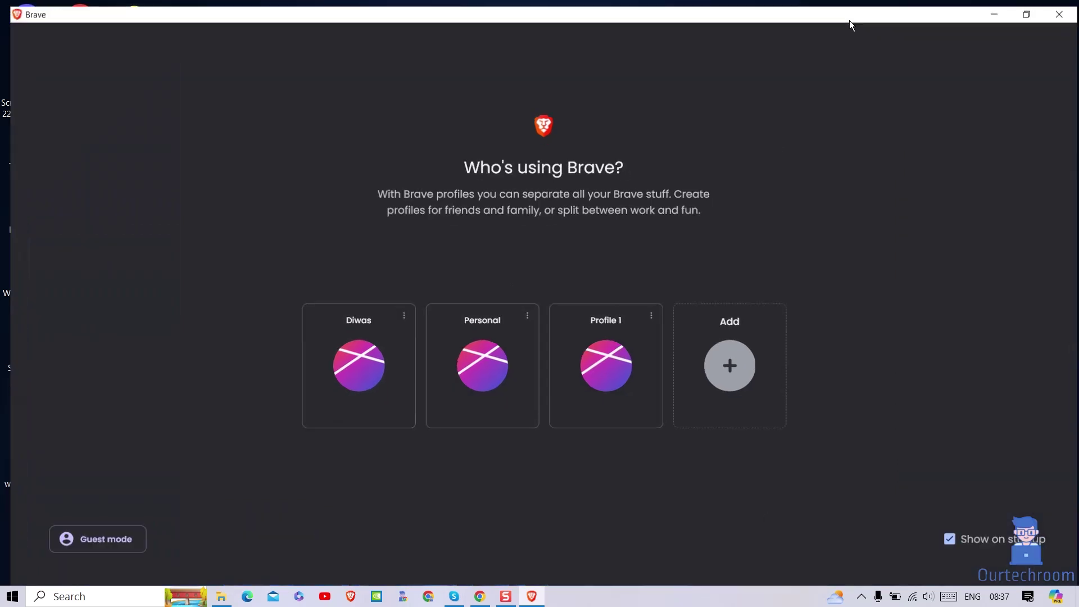
# Delete Profile 1 and its data from the profile picker
pyautogui.click(651, 315)
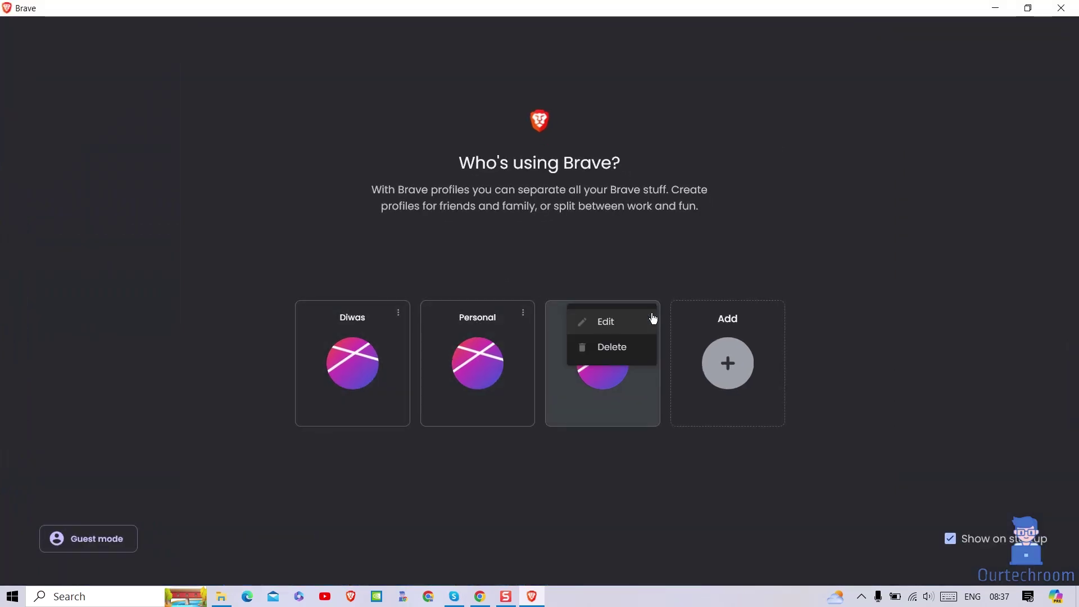
pyautogui.click(611, 347)
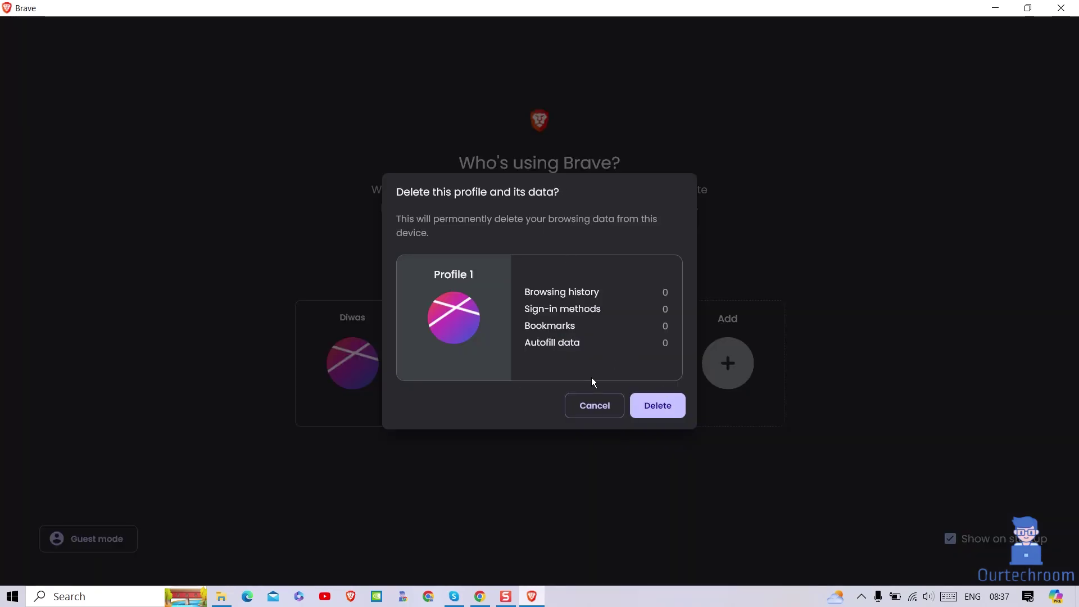
pyautogui.click(667, 410)
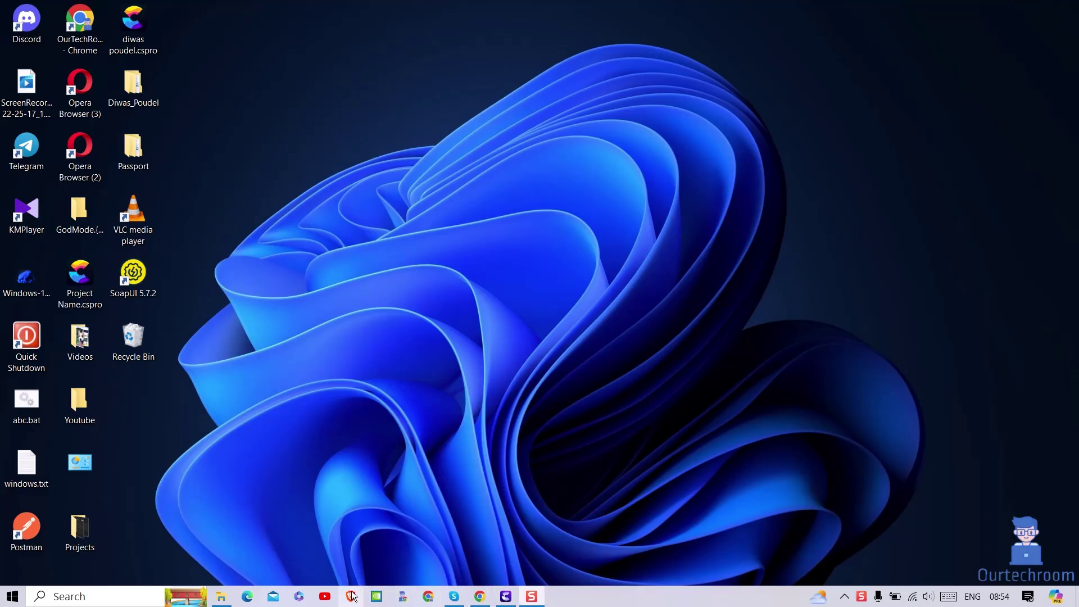
# Relaunch Brave and open it under the Diwas profile from the picker
pyautogui.click(351, 597)
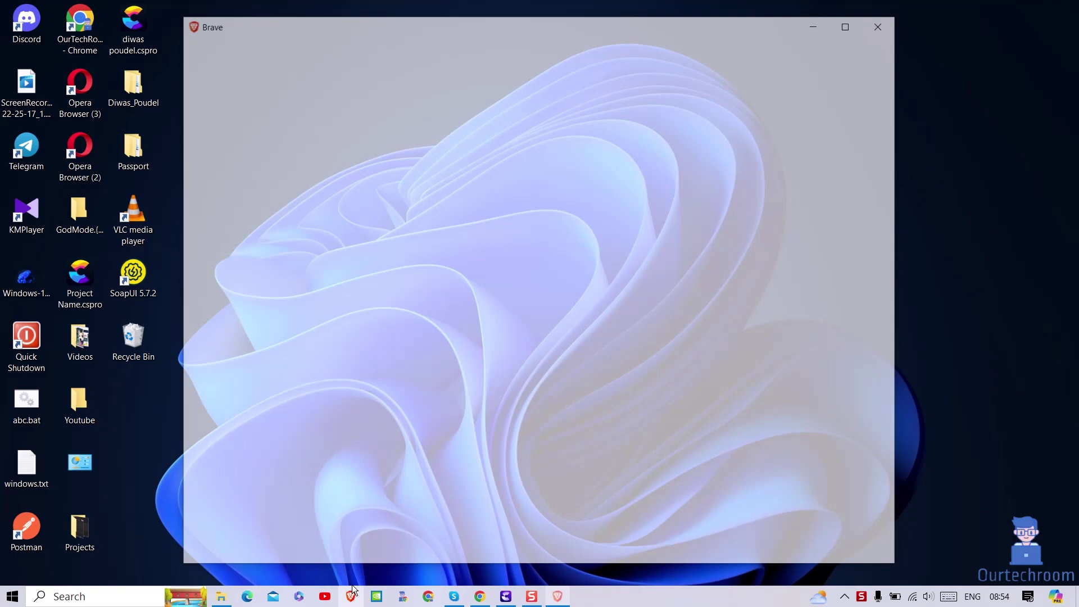
pyautogui.click(425, 364)
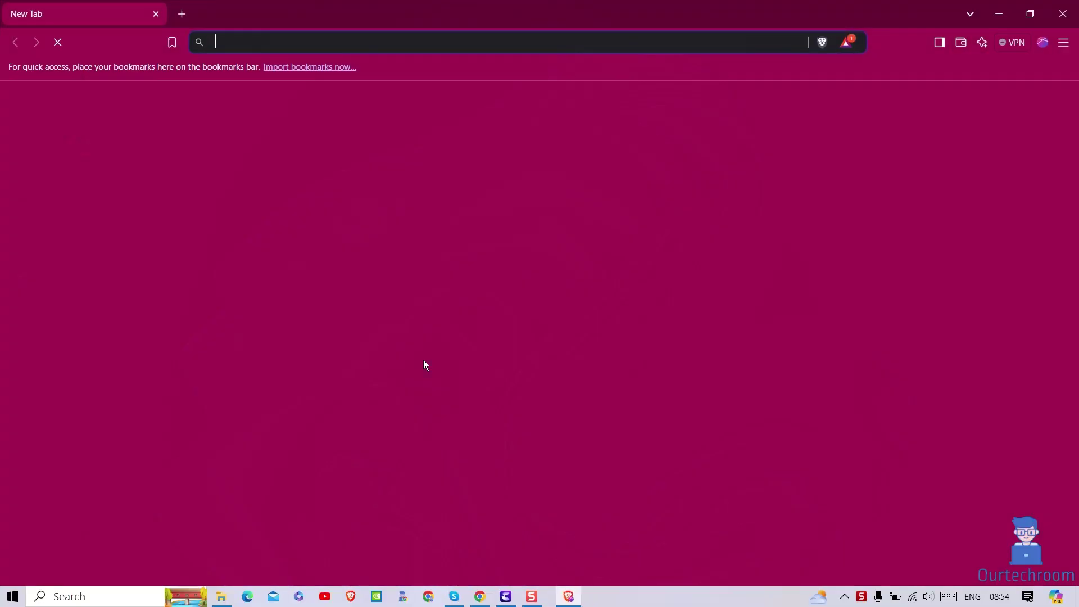